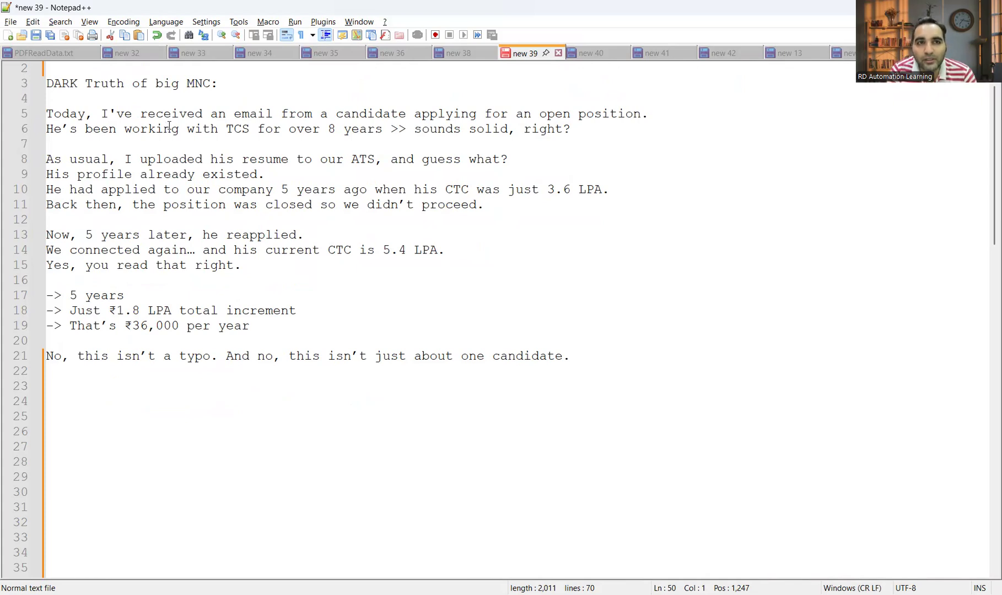
Step: Highlight the post's key points: TCS, ATS resume upload, 8 years, 3.6 LPA, and the increment summary
{"action": "left_click_drag", "start_coordinate": [169, 129], "coordinate": [358, 130]}
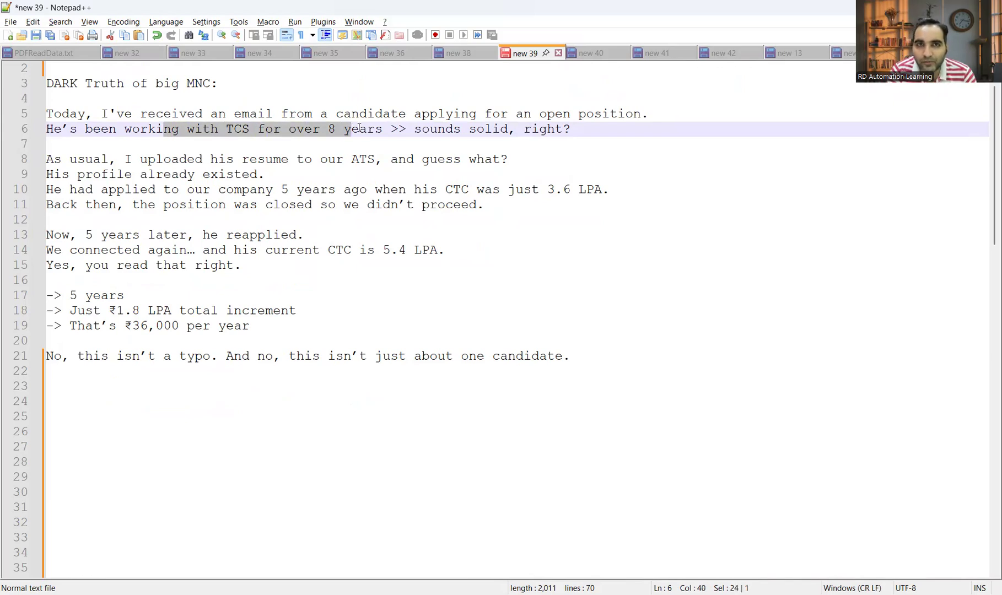
{"action": "left_click_drag", "start_coordinate": [284, 159], "coordinate": [375, 159]}
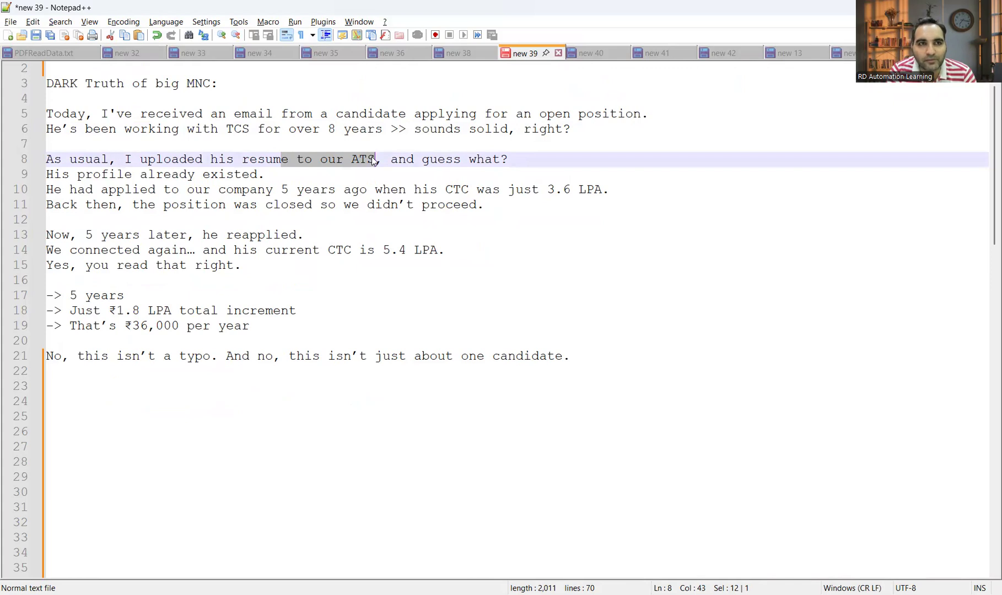
{"action": "left_click_drag", "start_coordinate": [108, 191], "coordinate": [128, 188]}
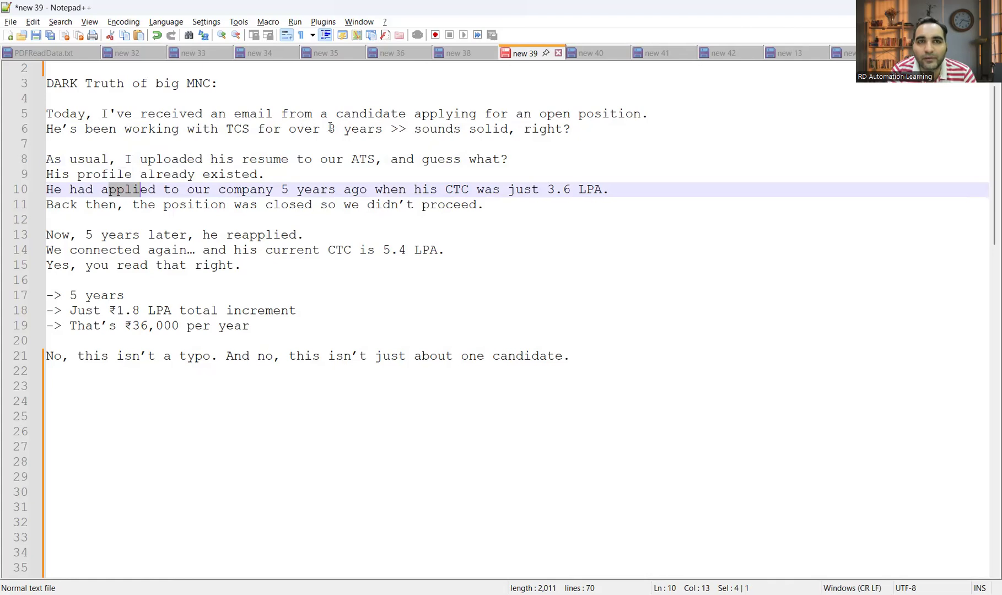
{"action": "left_click_drag", "start_coordinate": [335, 129], "coordinate": [323, 128]}
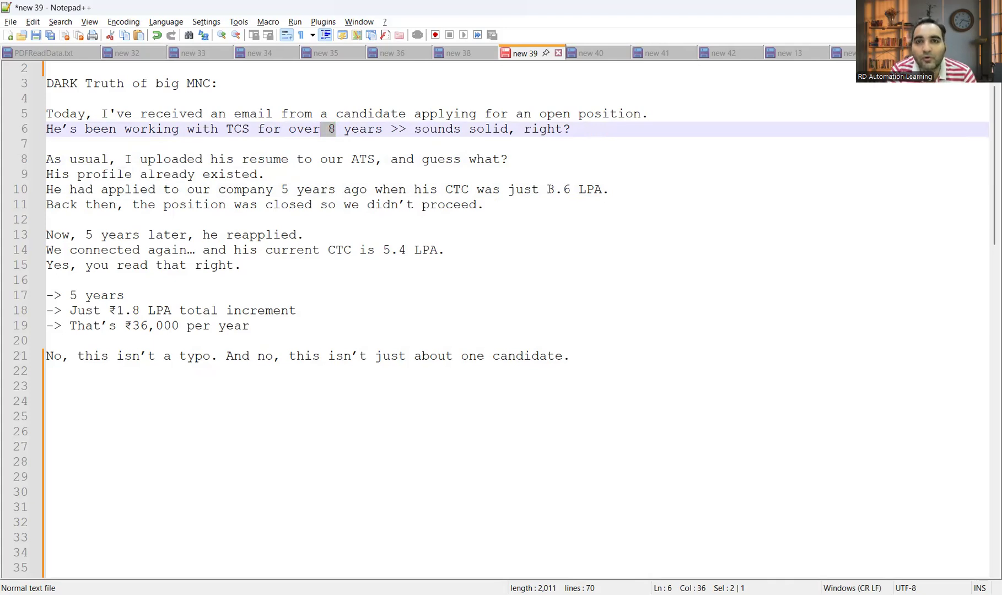
{"action": "left_click_drag", "start_coordinate": [547, 189], "coordinate": [610, 192]}
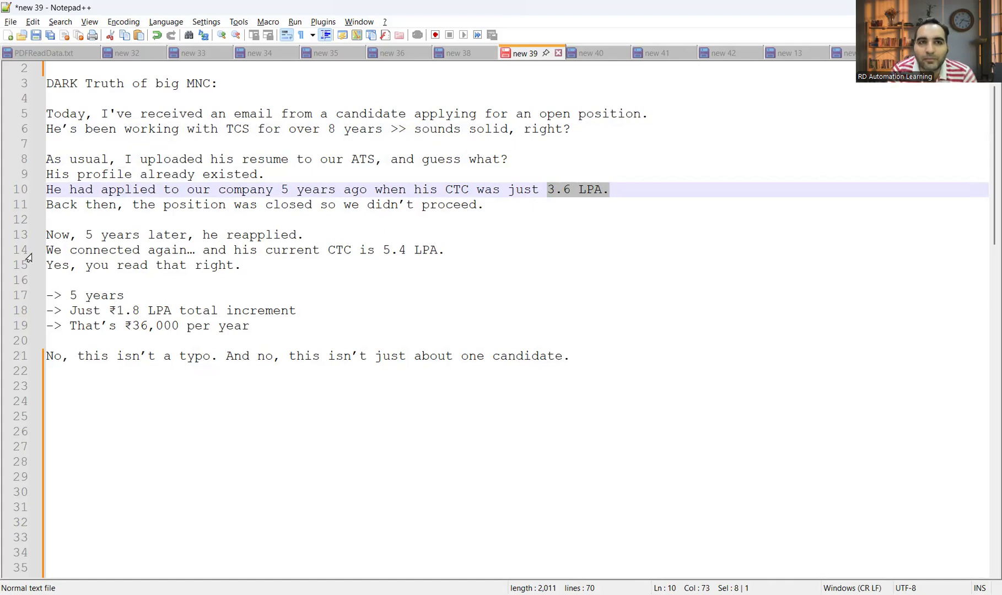
{"action": "double_click", "coordinate": [238, 129]}
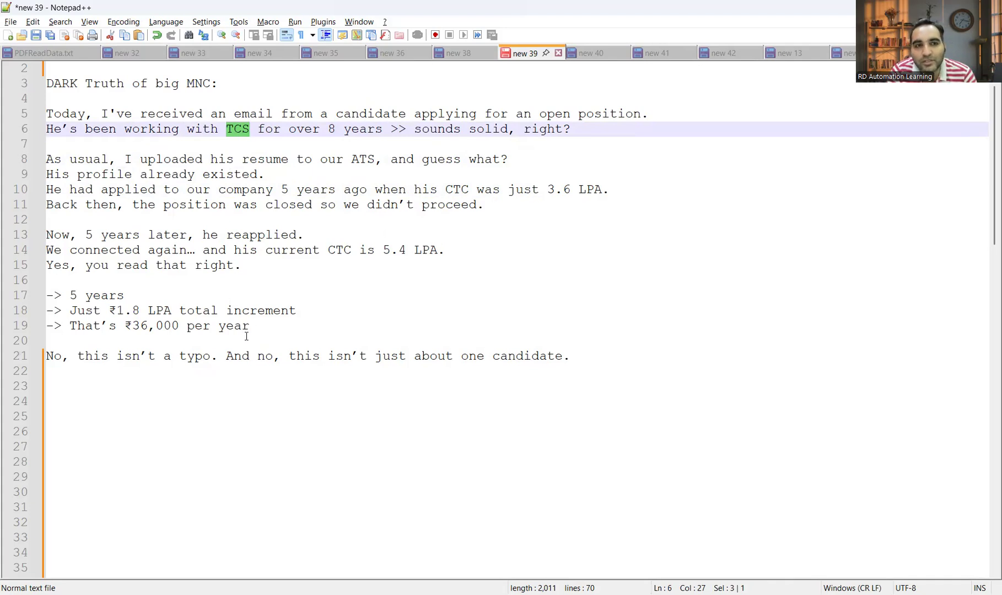
{"action": "left_click_drag", "start_coordinate": [249, 325], "coordinate": [47, 293]}
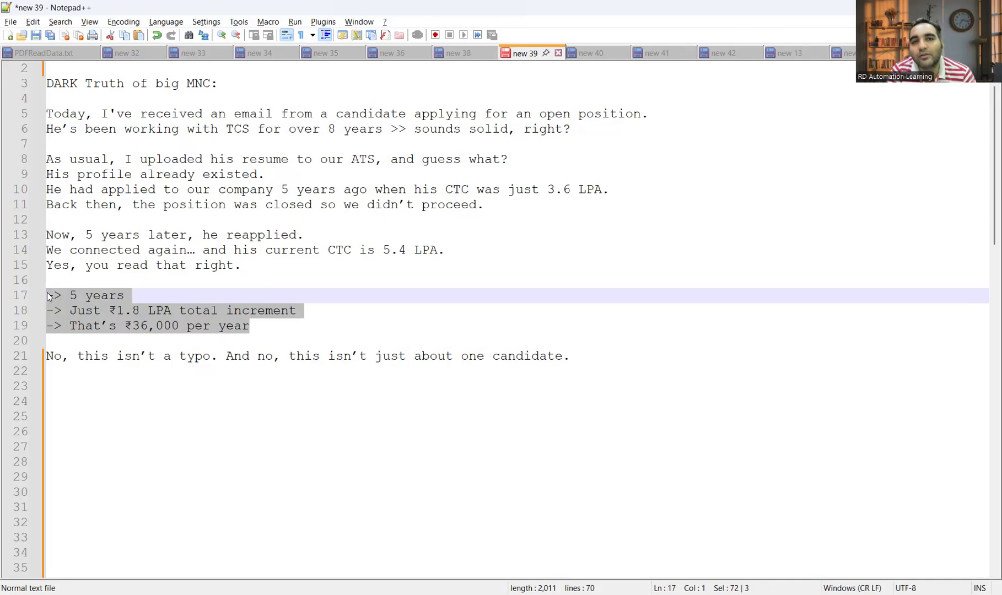